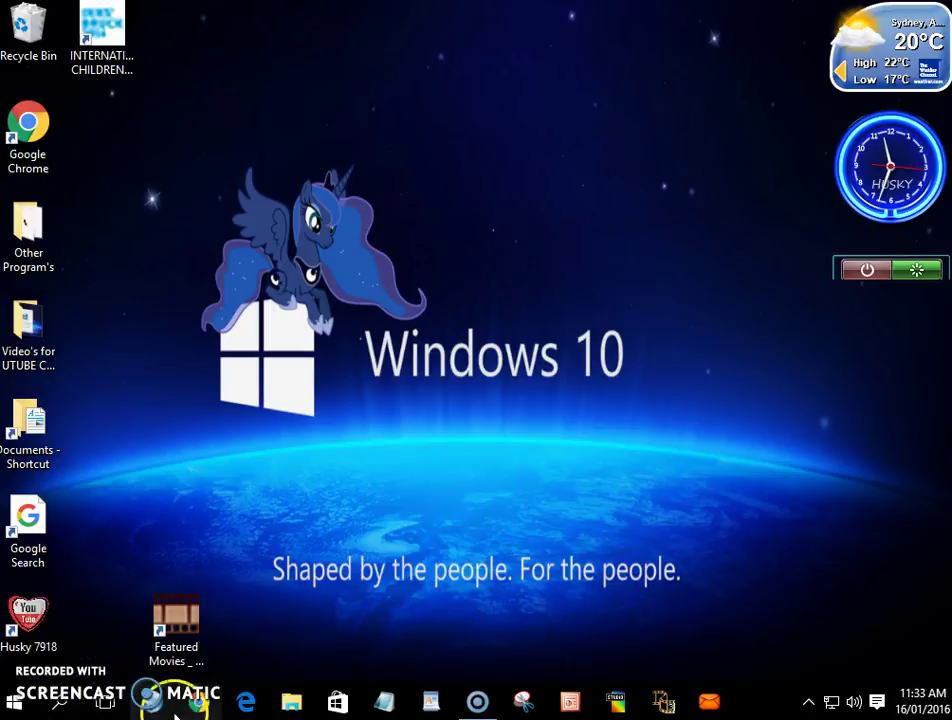
Step: Switch taskbar Search to 'Show search box' and page to the next row of pinned apps
{"action": "right_click", "coordinate": [757, 705]}
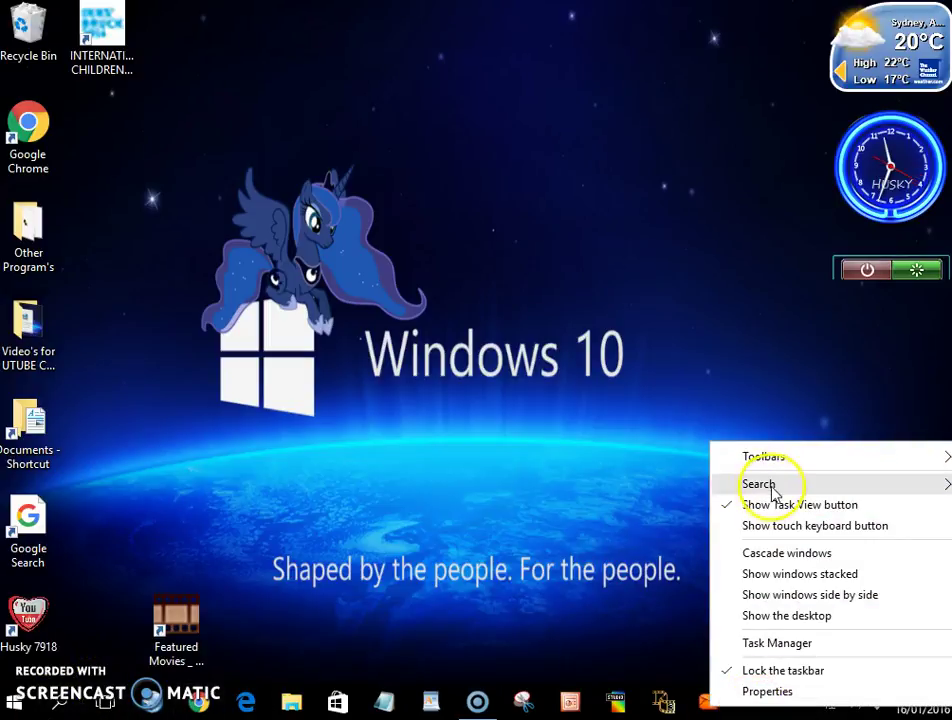
{"action": "mouse_move", "coordinate": [760, 484]}
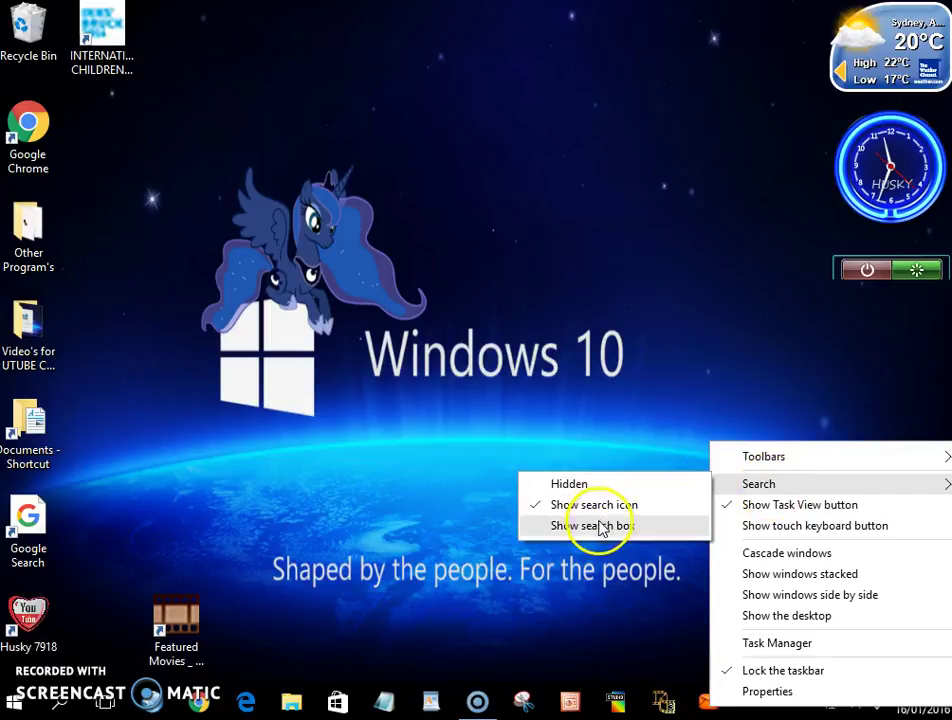
{"action": "left_click", "coordinate": [593, 525]}
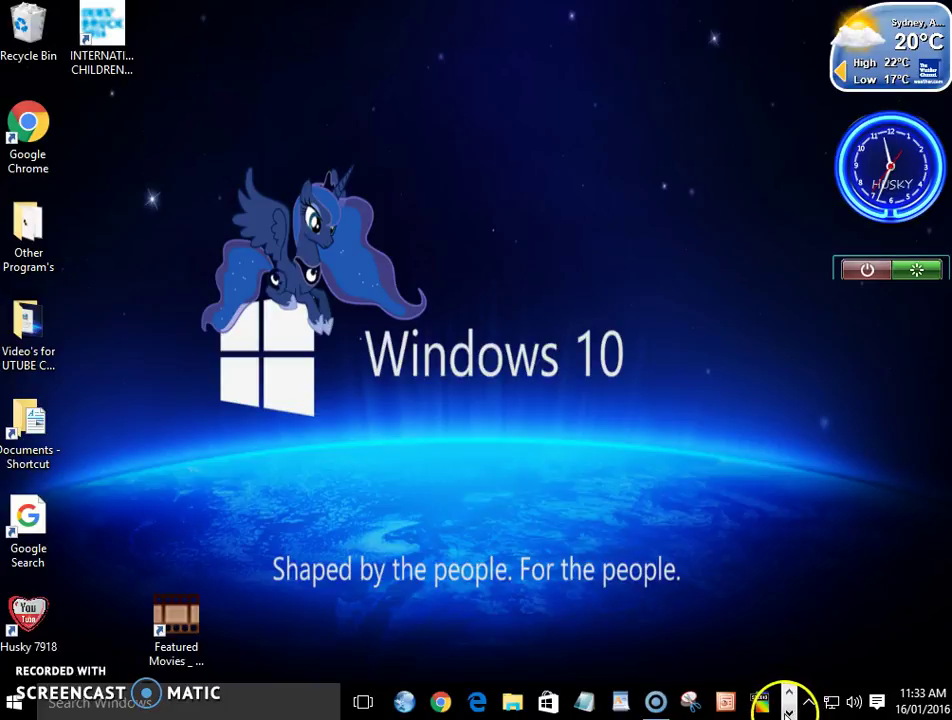
{"action": "left_click", "coordinate": [788, 710]}
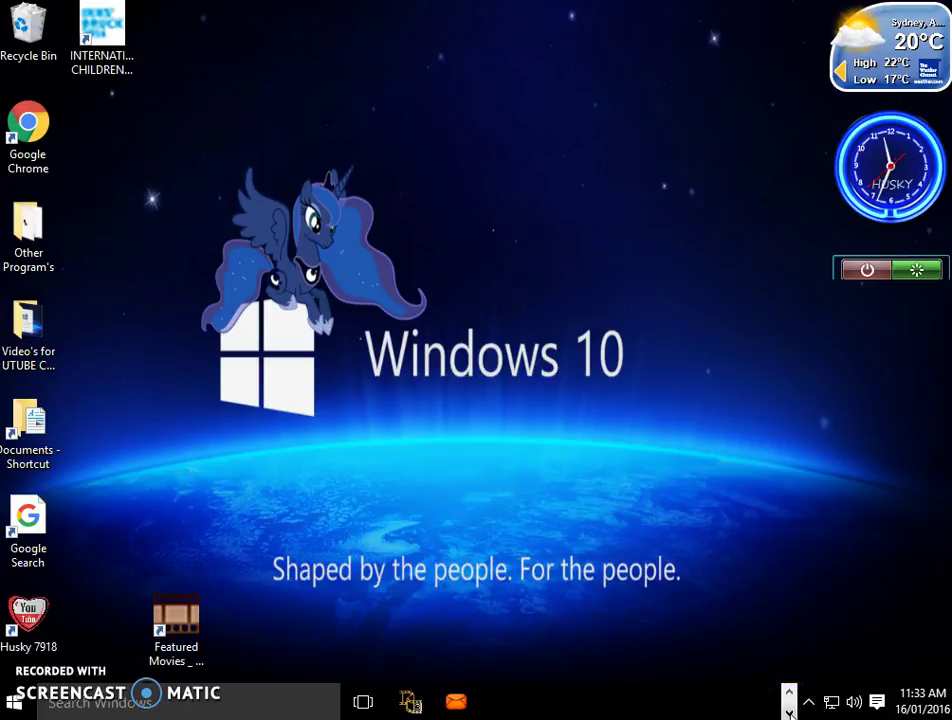
Step: Switch taskbar Search to 'Show search icon', then open and close the search panel to test it
{"action": "right_click", "coordinate": [731, 708]}
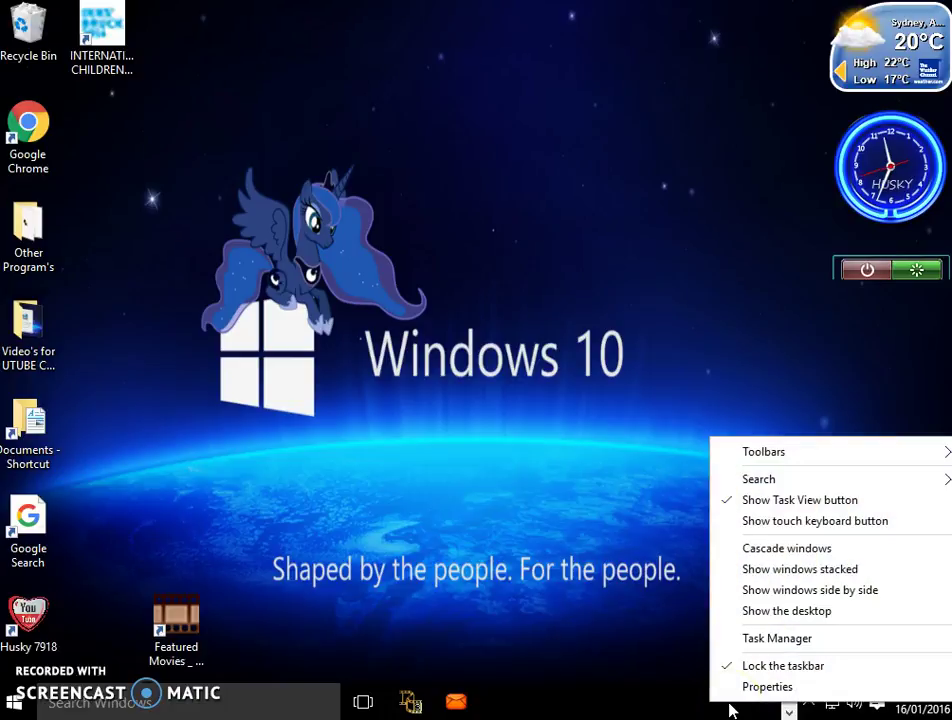
{"action": "mouse_move", "coordinate": [760, 479]}
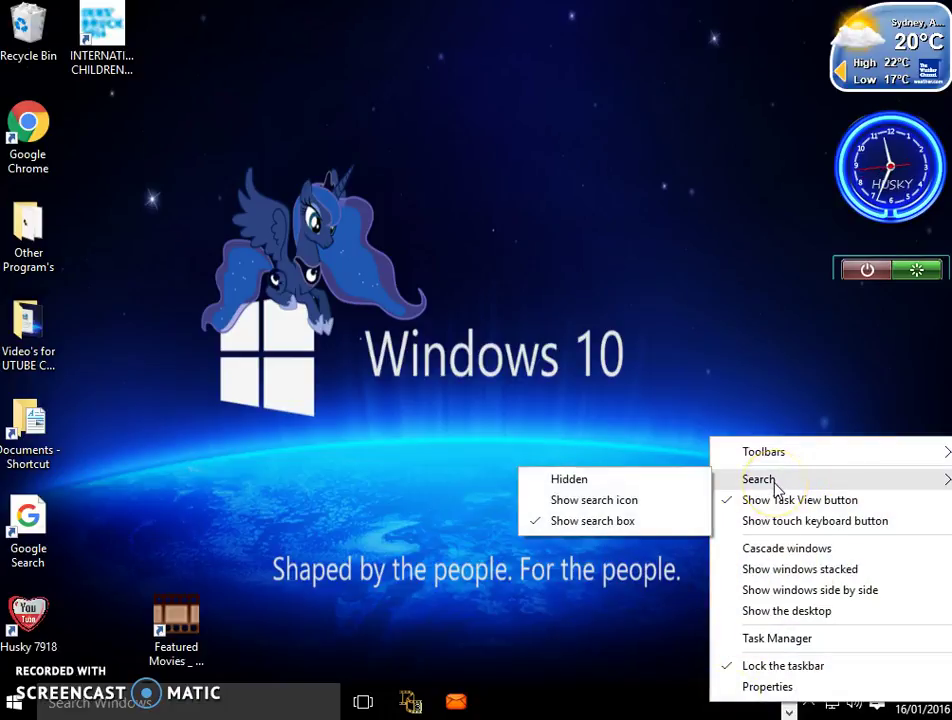
{"action": "left_click", "coordinate": [627, 507]}
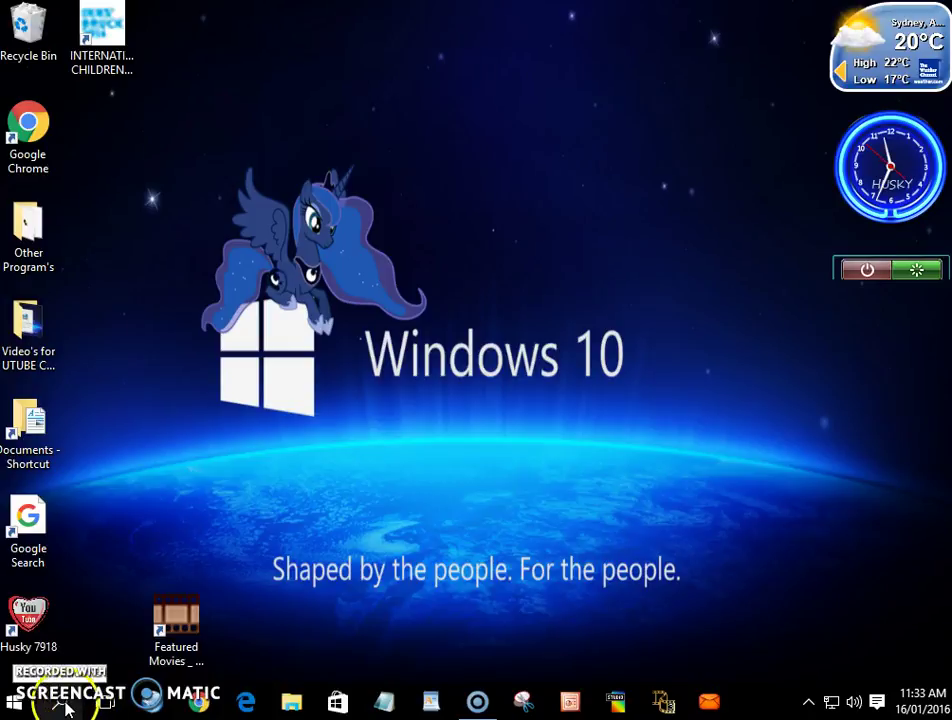
{"action": "left_click", "coordinate": [62, 703]}
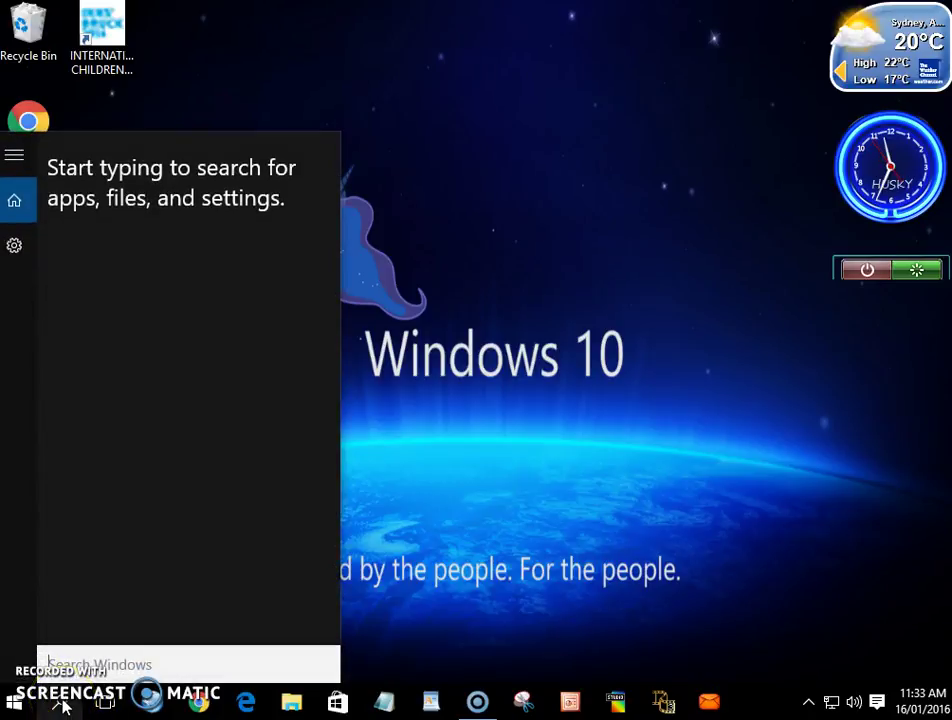
{"action": "left_click", "coordinate": [62, 706]}
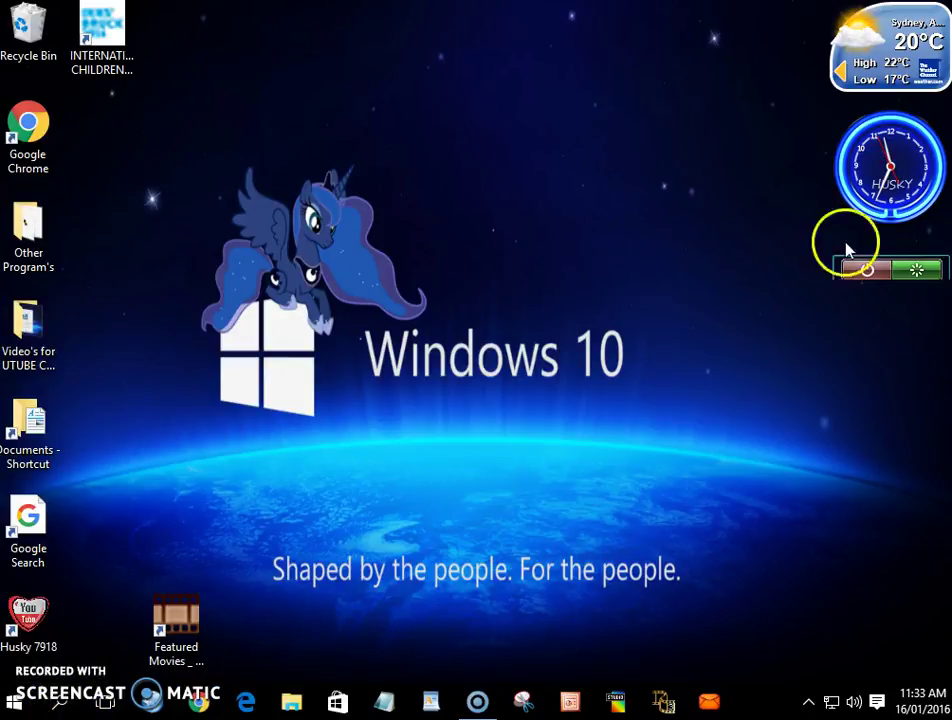